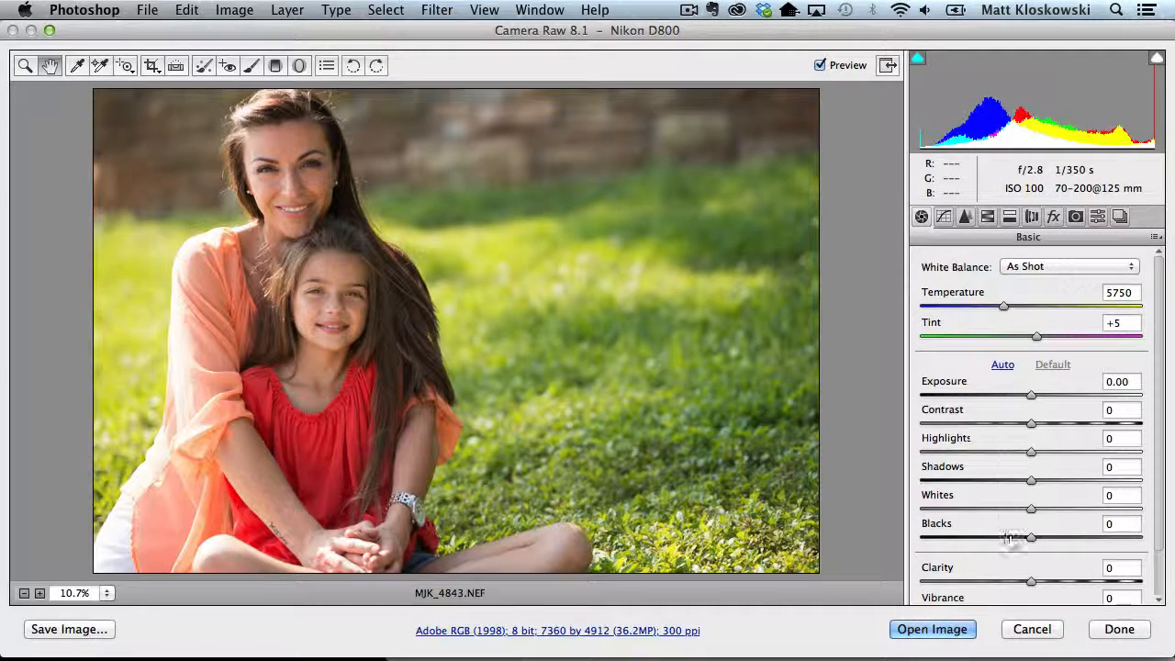
- Set Highlights to -55, Whites to +5 and Blacks to -35, and add a post-crop vignette with Amount -28, Midpoint 39 and Feather 60
left_click_drag(1026, 537, 1043, 504)
left_click_drag(1030, 456, 1012, 486)
left_click(1054, 218)
left_click_drag(1036, 547, 1057, 547)
left_click_drag(1007, 457, 1005, 456)
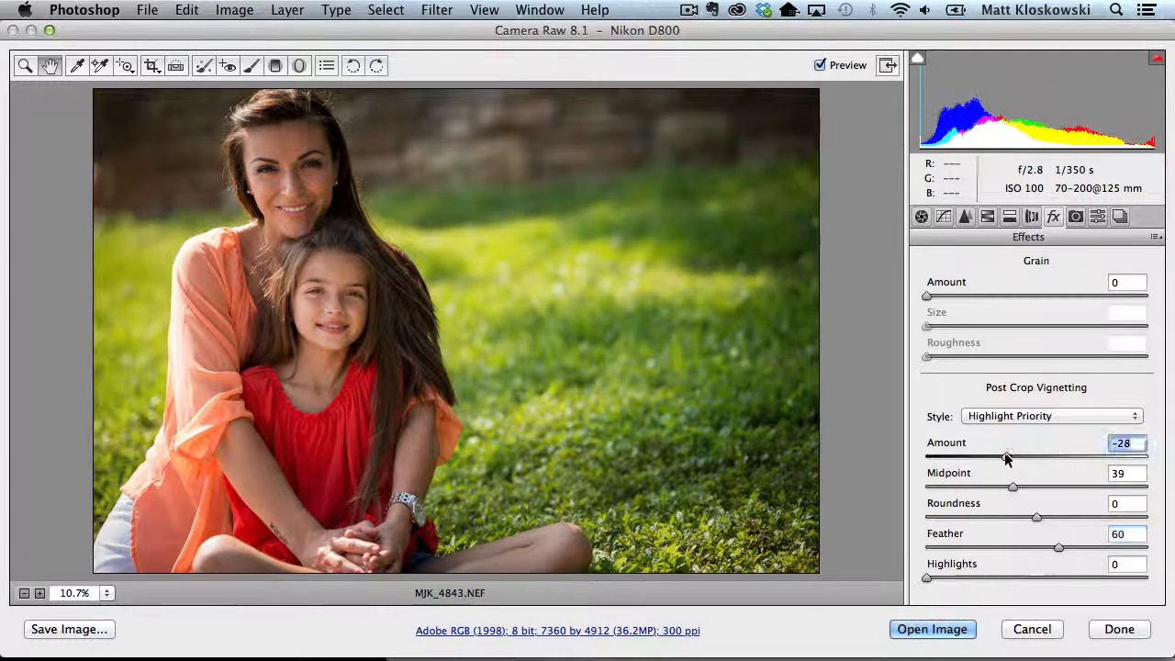
- Warm the photo to a Temperature of 6400, compare it with the original, and raise the Exposure to +0.45
left_click(921, 216)
left_click_drag(1011, 307, 1018, 308)
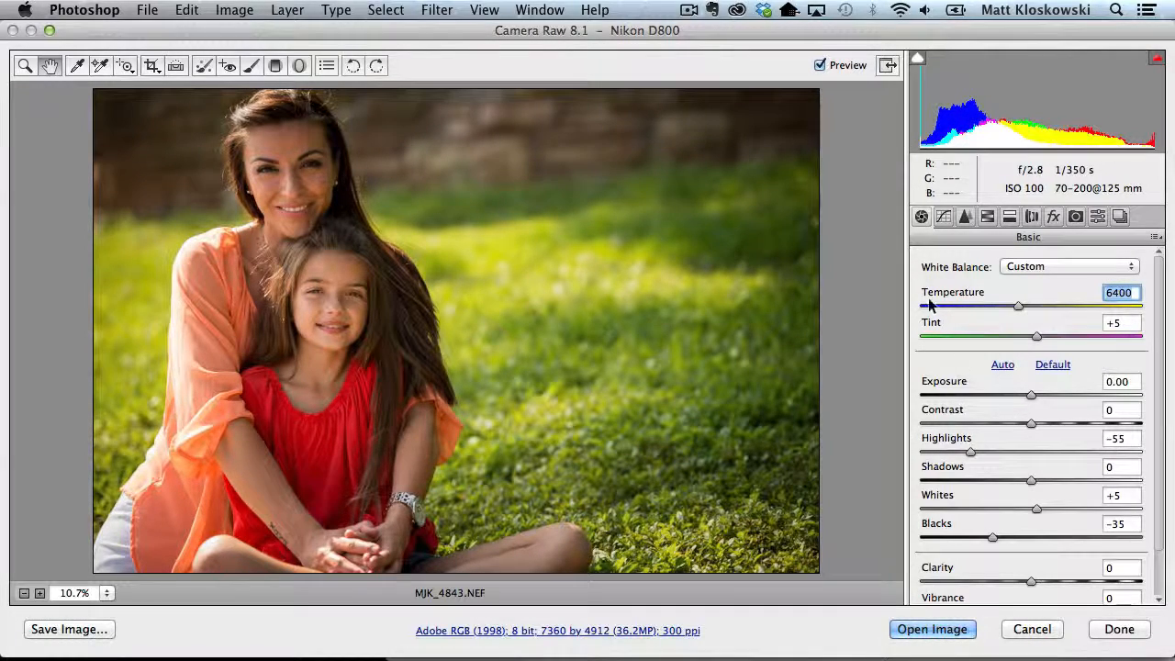
left_click(819, 66)
left_click(820, 67)
left_click_drag(1032, 395, 1046, 394)
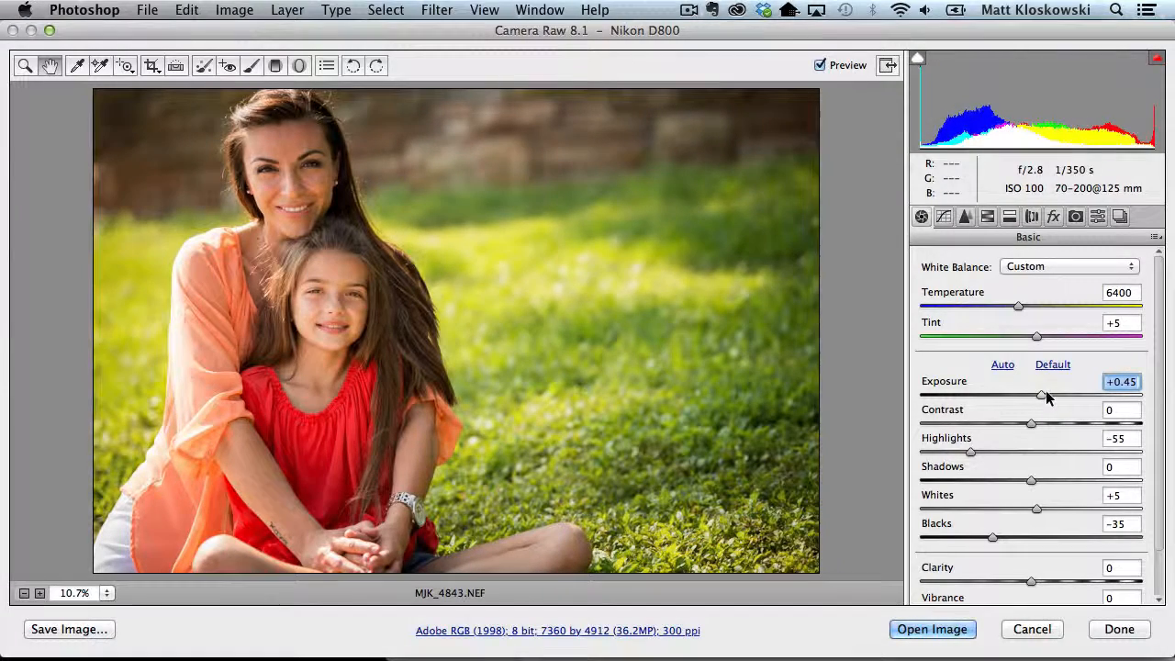
- Strengthen the post-crop vignette to Amount -39, Midpoint 31 and Feather 70, and compare the photo with and without the effect
left_click(1053, 216)
left_click_drag(1006, 457, 994, 487)
left_click_drag(1058, 547, 1079, 545)
mouse_move(993, 456)
left_mouse_down()
mouse_move(1006, 463)
mouse_move(993, 457)
left_mouse_up()
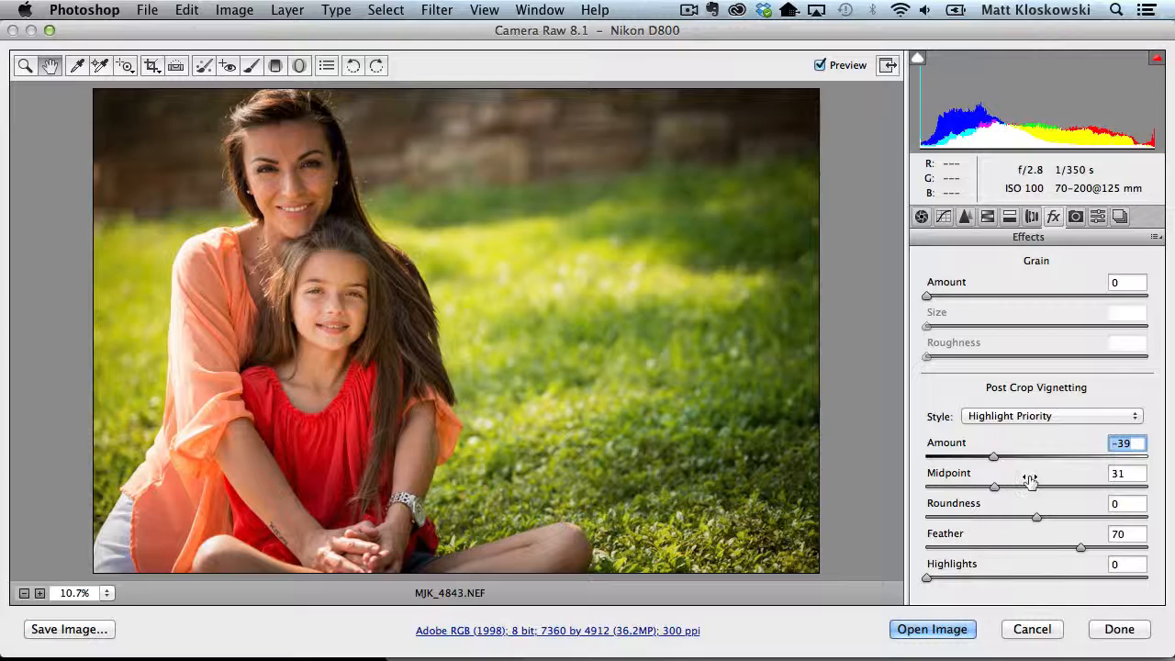
left_click(819, 65)
left_click(820, 65)
- Raise the Exposure to +0.90, comparing before and after, and finish the raw adjustments without opening the image
left_click(921, 217)
left_click(819, 66)
left_click(820, 65)
left_click_drag(1047, 393, 1052, 392)
left_click(817, 64)
left_click(818, 64)
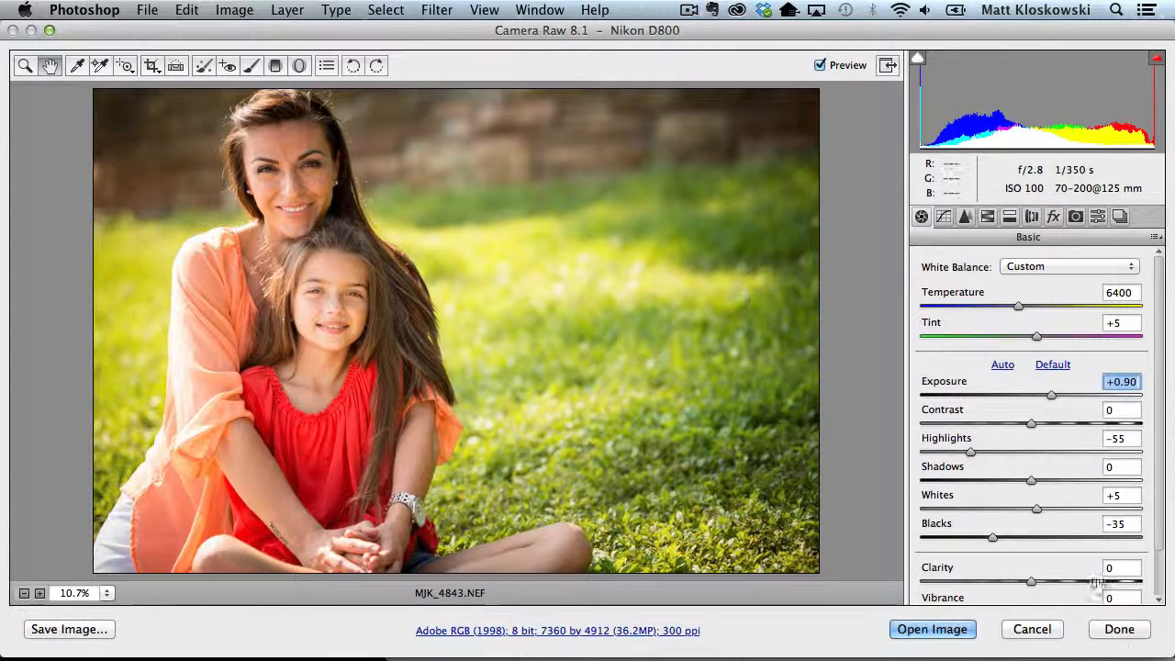
left_click(1117, 630)
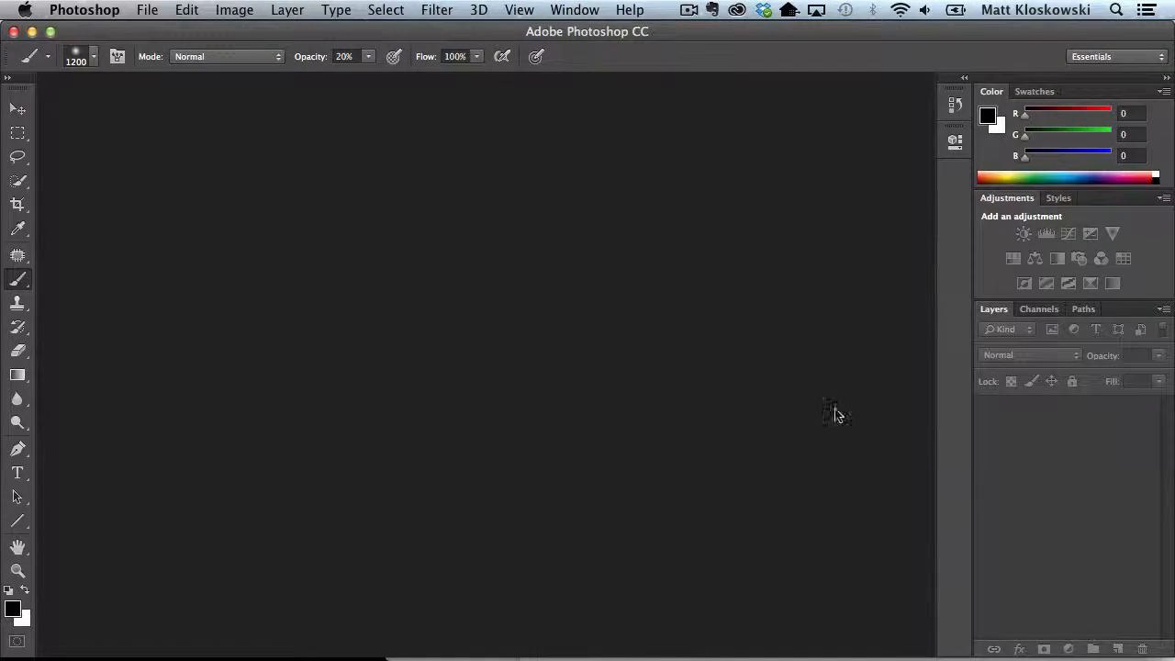
- Switch to Finder and open the raw photo MJK_4845.NEF from the shoot's folder
key("super+Tab")
left_click(389, 565)
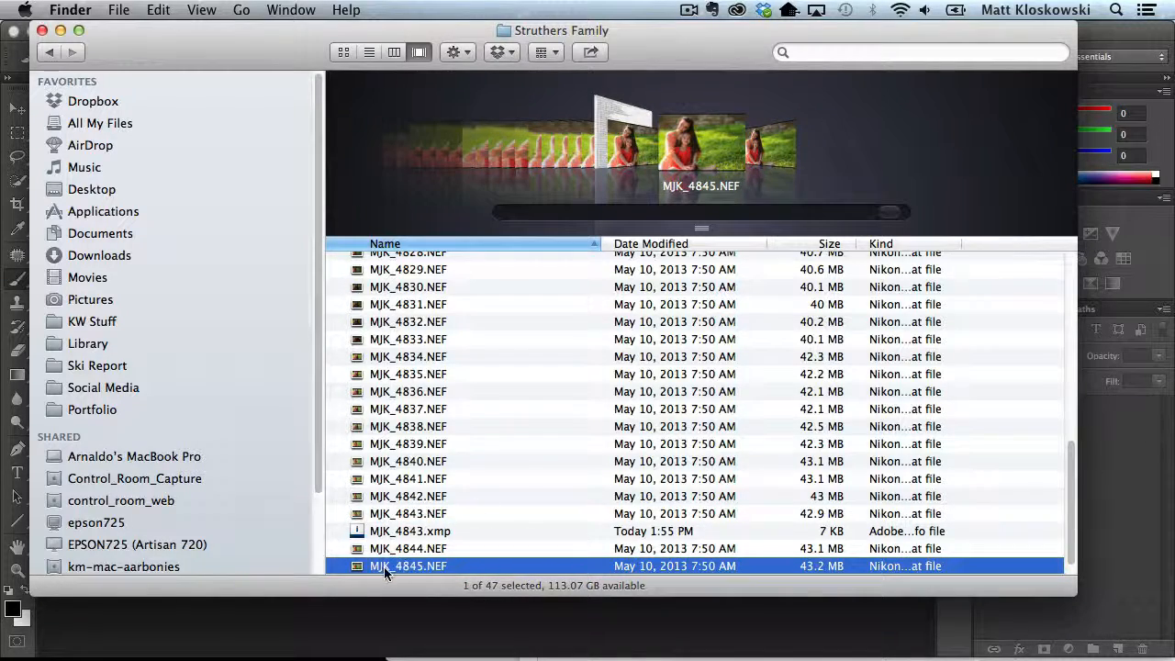
double_click(383, 566)
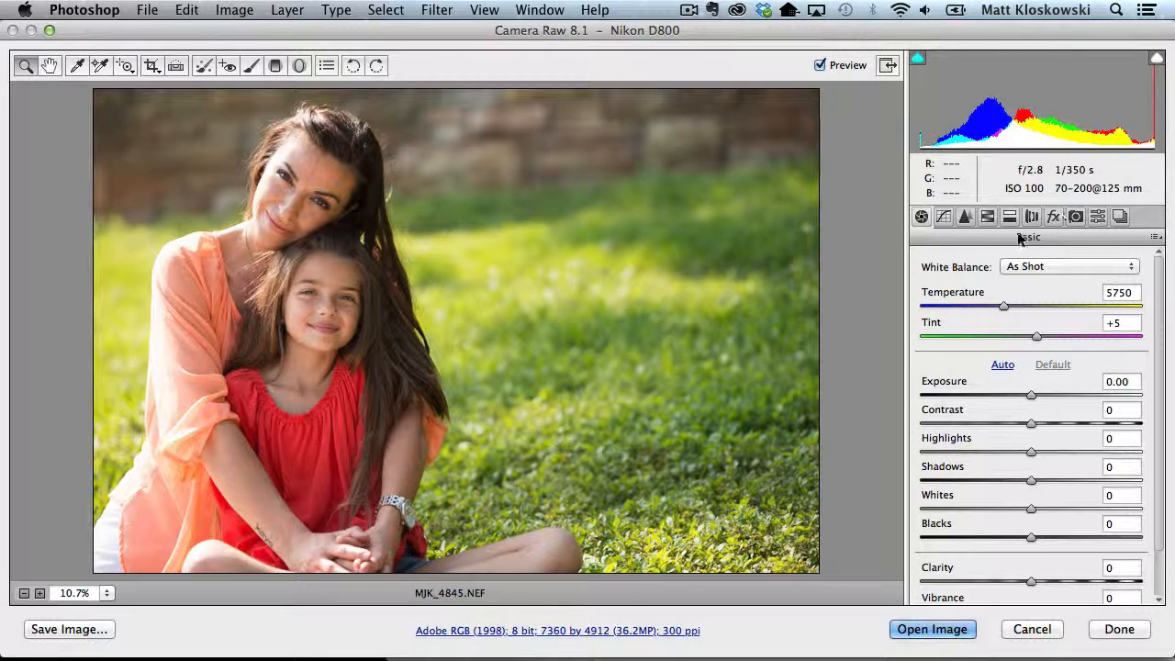
- Apply the Previous Conversion settings to the photo and check the copied post-crop vignette values
left_click(1155, 238)
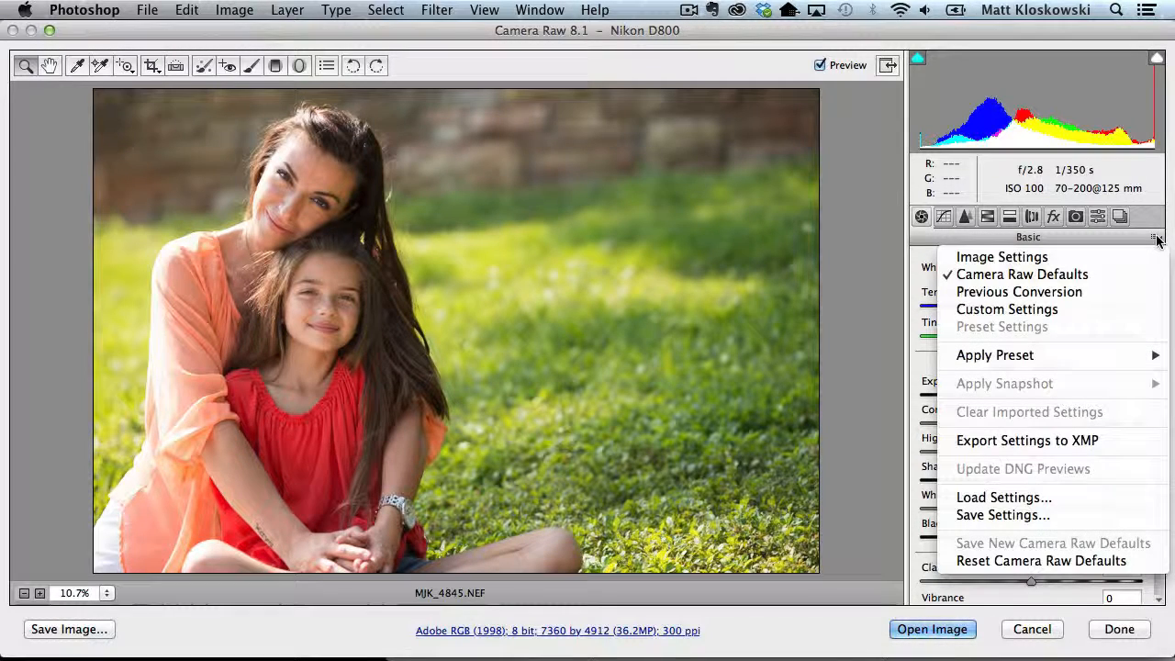
left_click(1003, 294)
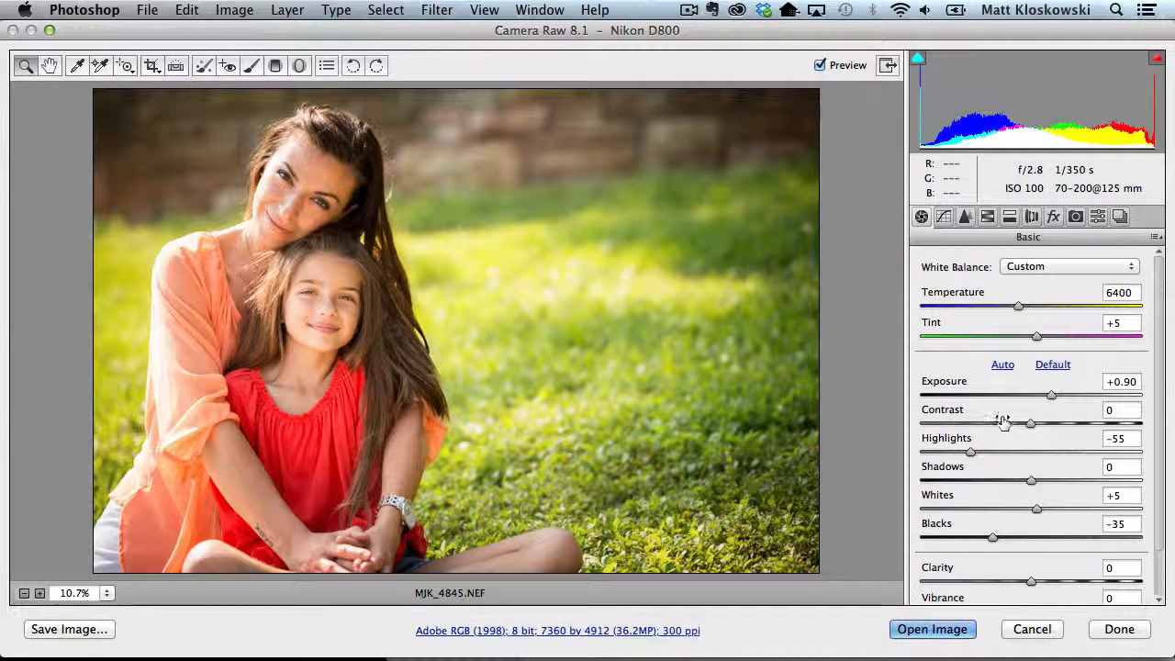
left_click(1053, 215)
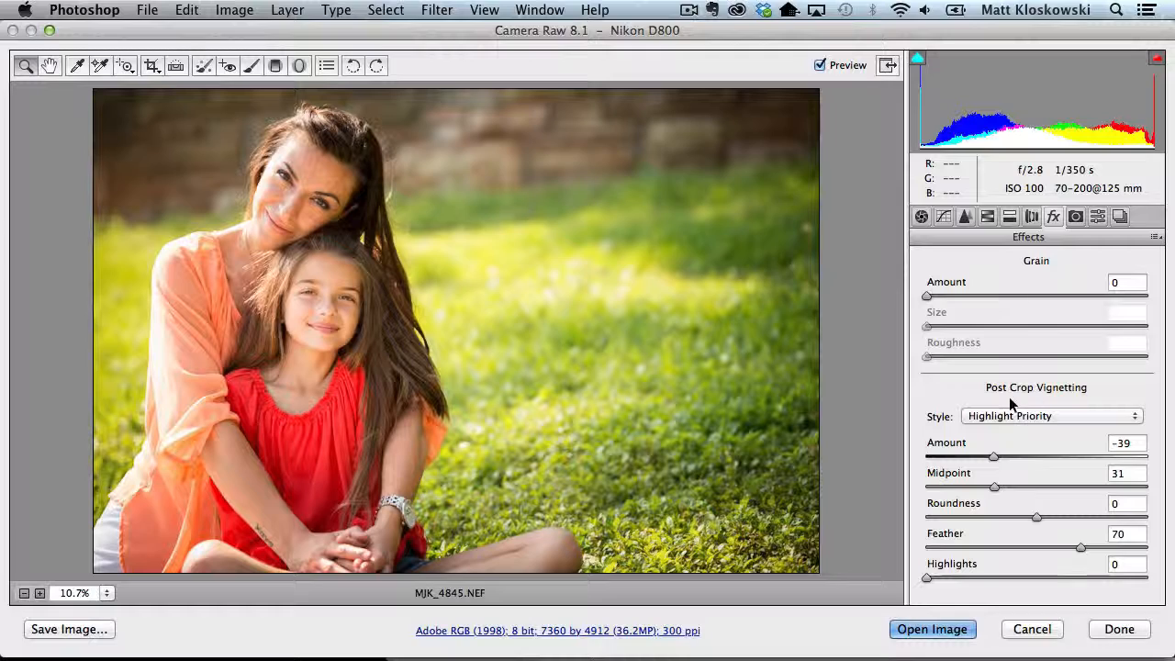
left_click(923, 217)
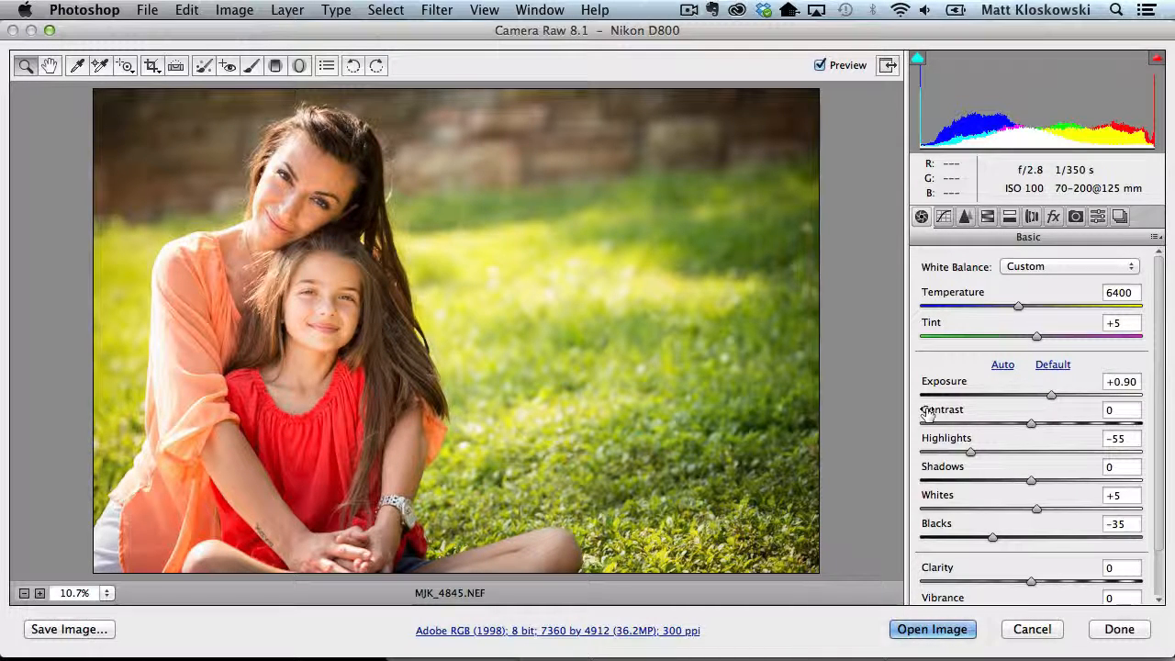
left_click(1154, 238)
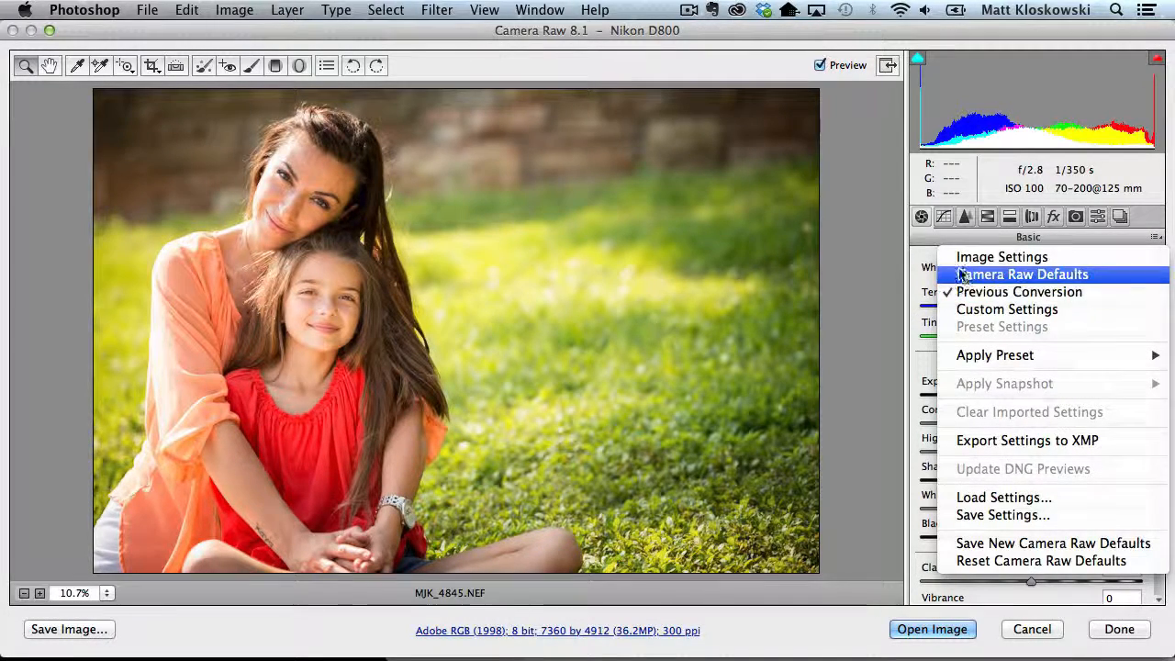
left_click(918, 240)
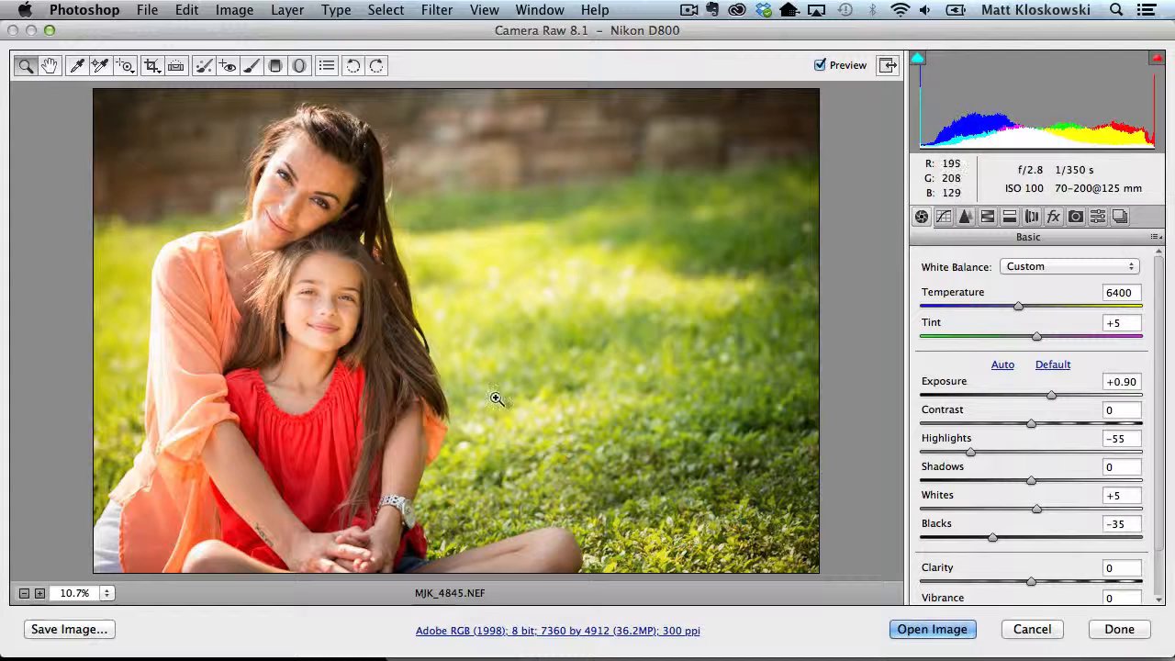